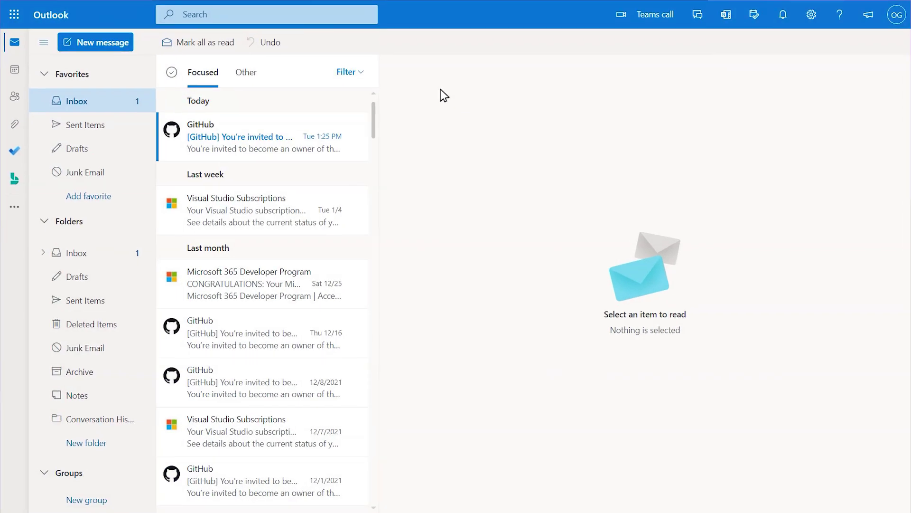
Open the GitHub email inviting you to become an owner of the Contoso enterprise
left_click(346, 151)
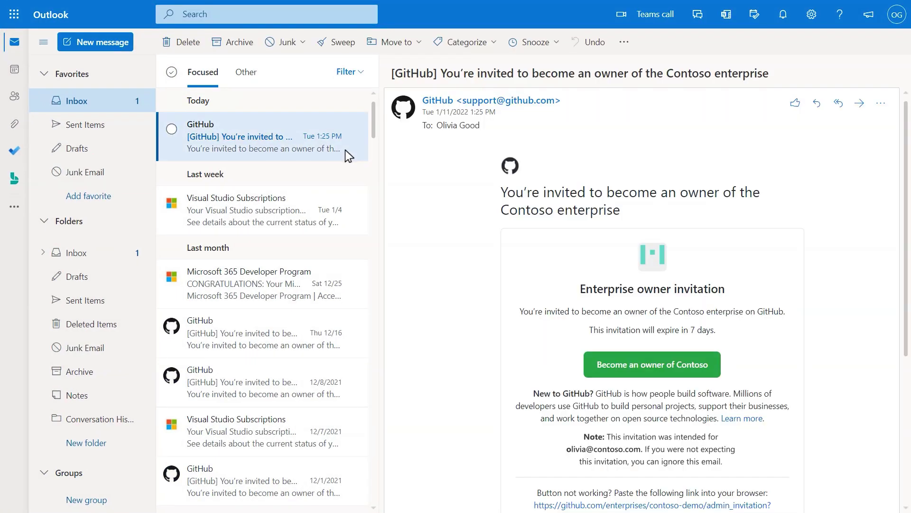
Follow 'Become an owner of Contoso' and accept the enterprise owner invitation
left_click(610, 378)
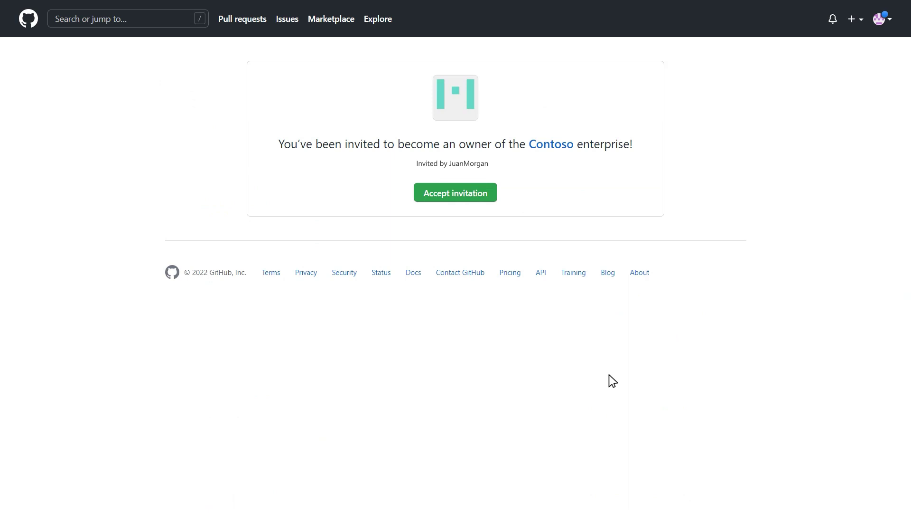
left_click(491, 197)
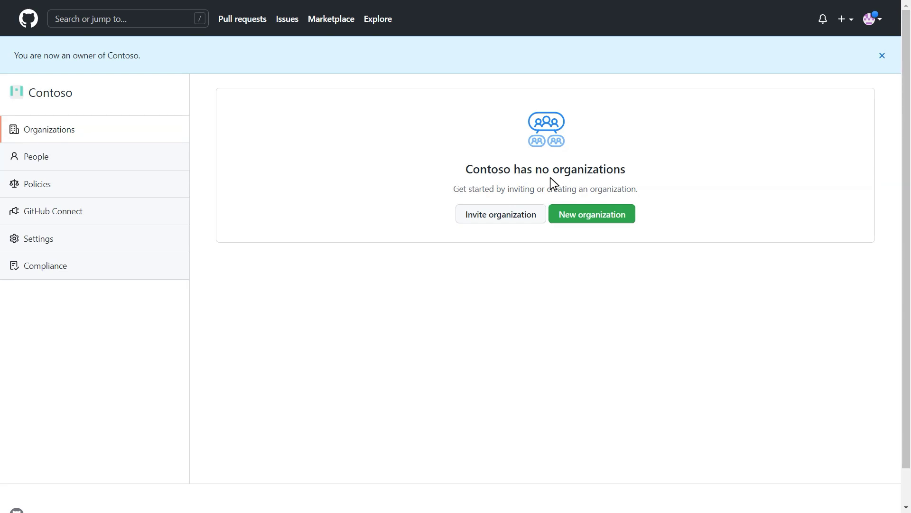
Create a new organization named ContosoDevTest in the Contoso enterprise
left_click(631, 219)
left_click(31, 146)
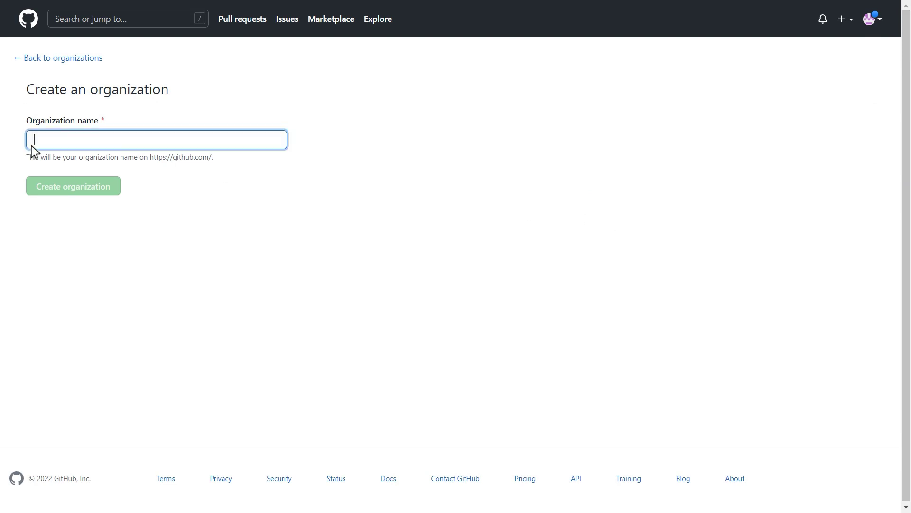
type("ContosoDevTest")
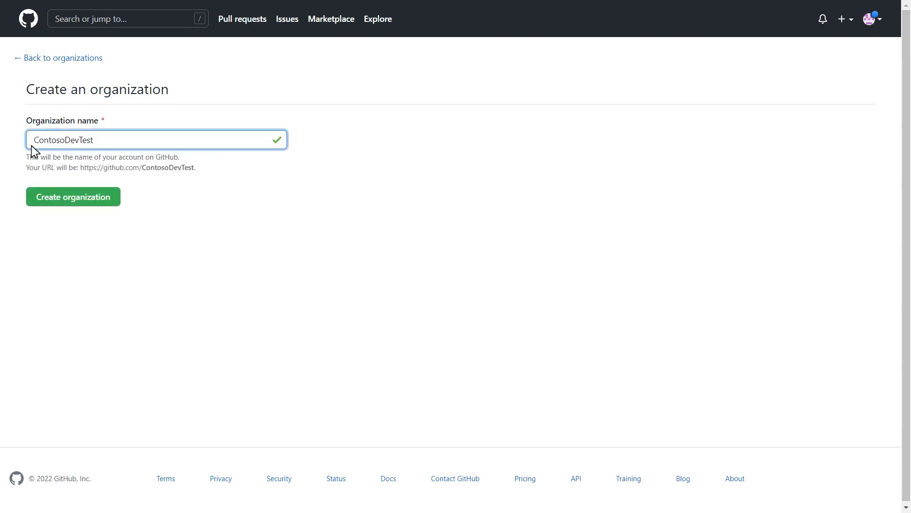
left_click(37, 201)
Invite a user as an organization owner by searching their GitHub username
left_click(45, 175)
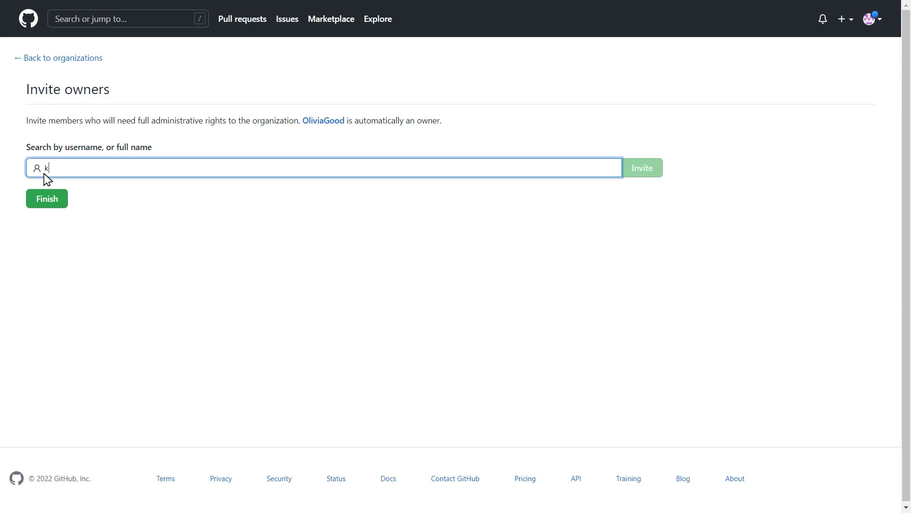
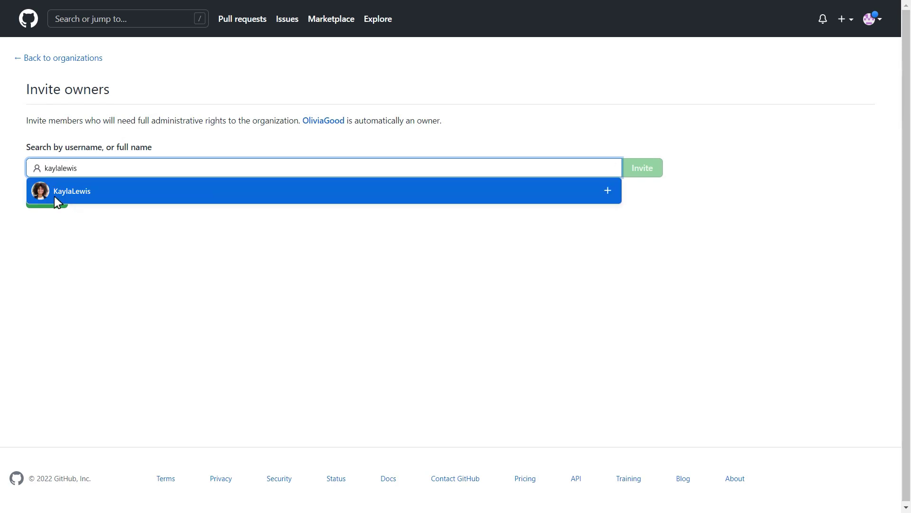
left_click(57, 200)
left_click(630, 176)
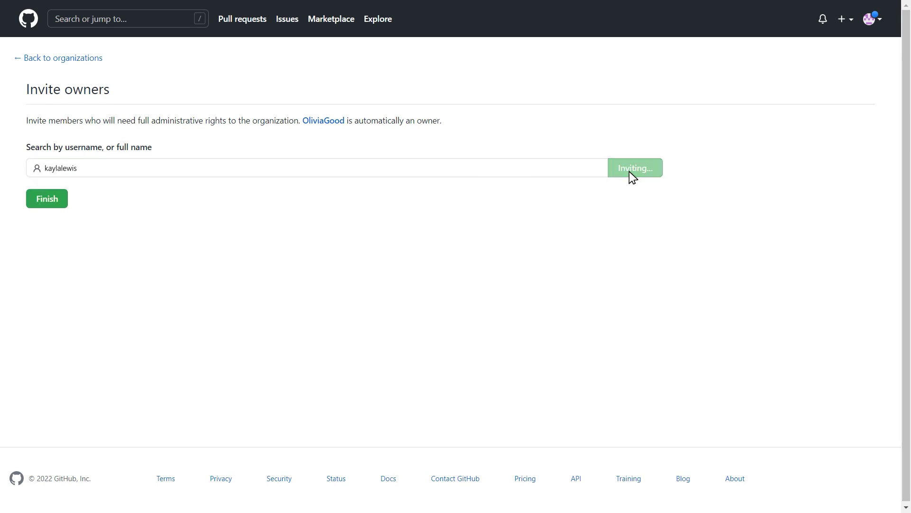
Invite a second owner by email address and finish the organization setup
left_click(43, 173)
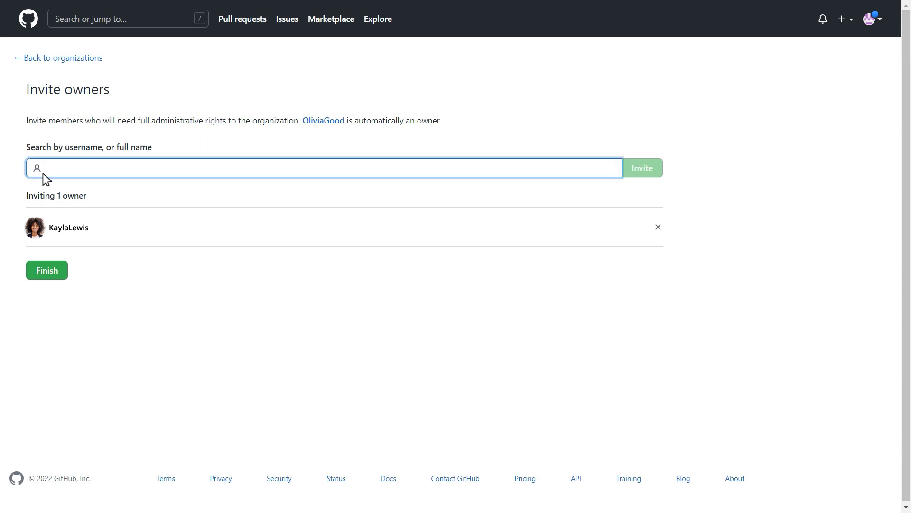
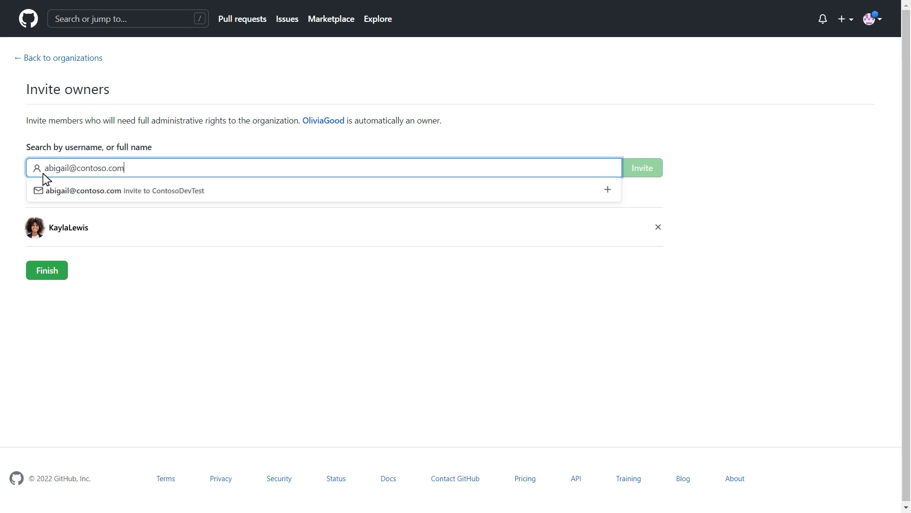
left_click(52, 195)
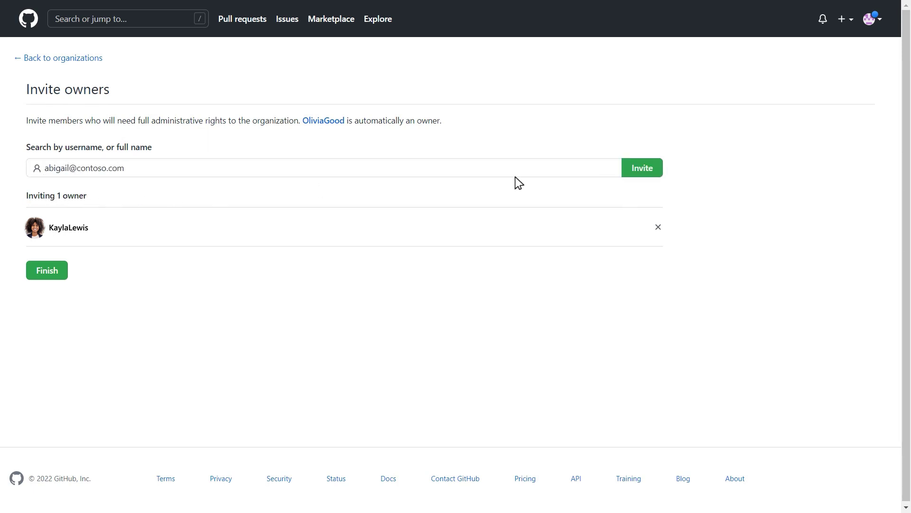
left_click(628, 174)
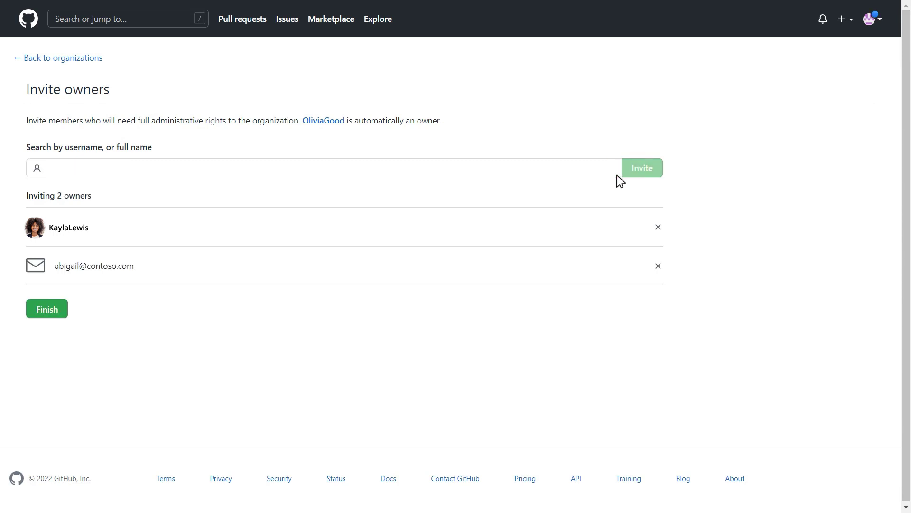
left_click(66, 314)
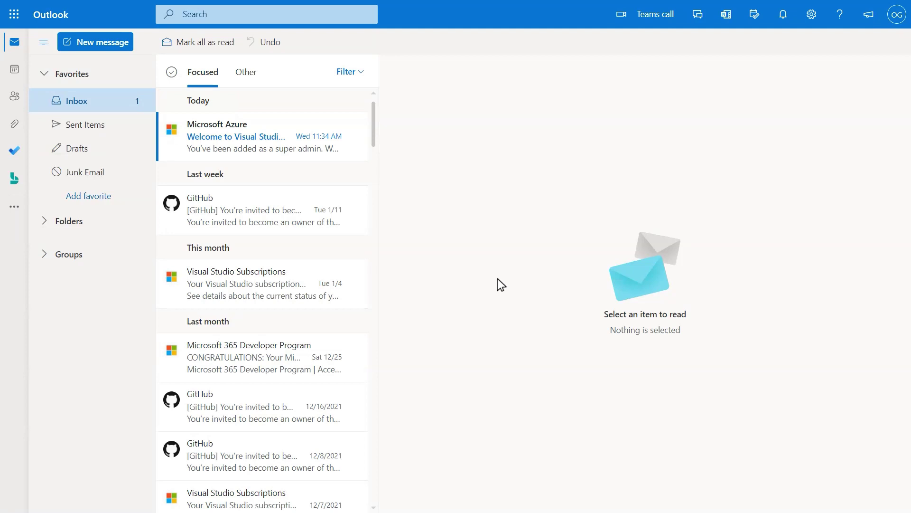
Open the 'Welcome to Visual Studio subscriptions administration' email in Outlook
left_click(314, 153)
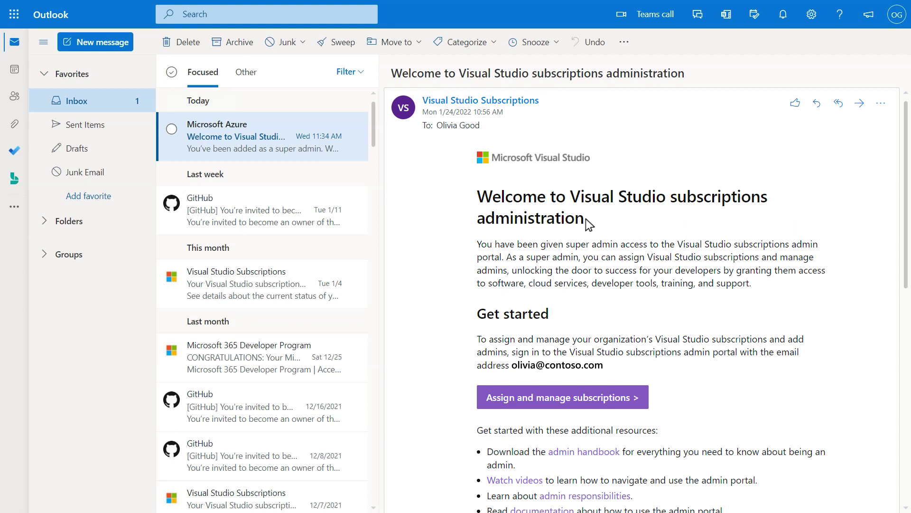
Add an Azure AD user as an individual subscriber at Visual Studio Enterprise with GitHub Enterprise level
left_click(626, 394)
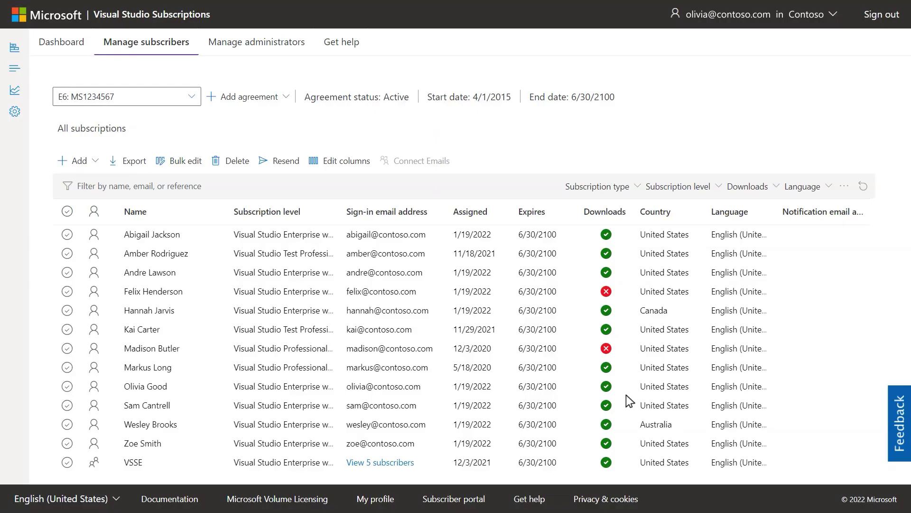
left_click(88, 163)
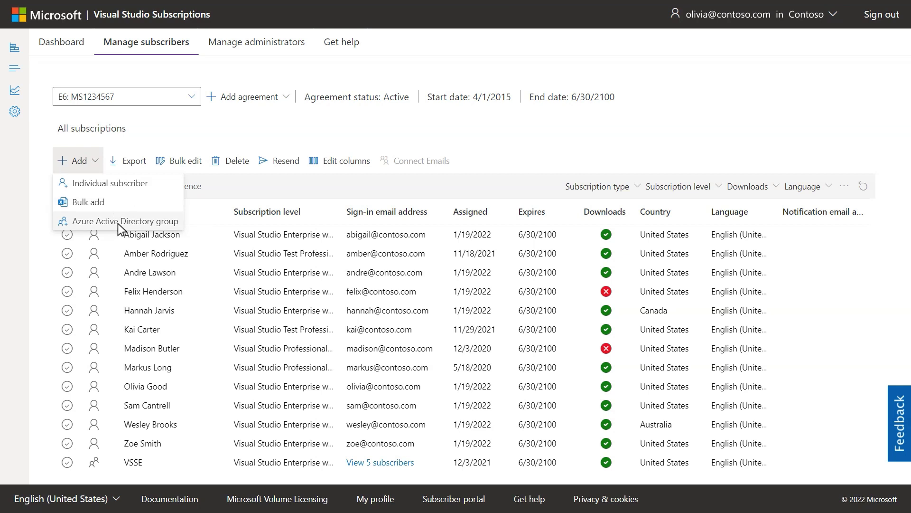
left_click(122, 185)
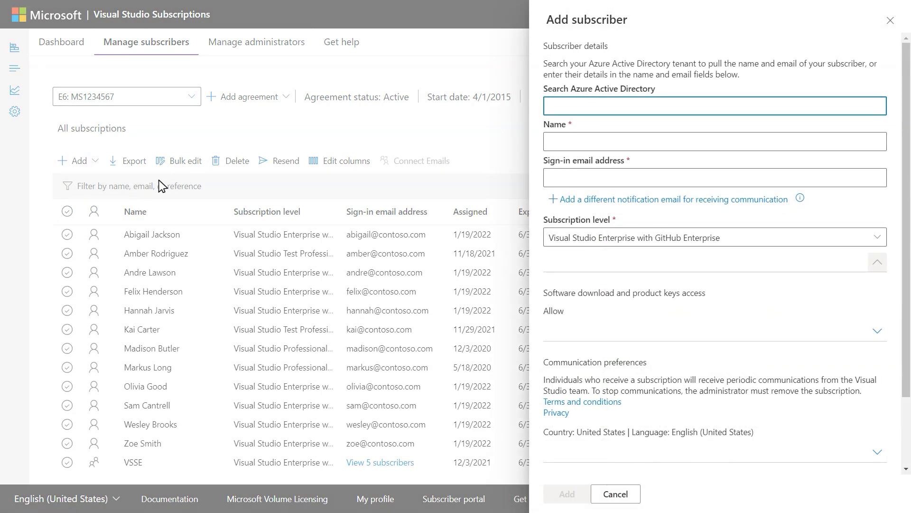
type("Reed")
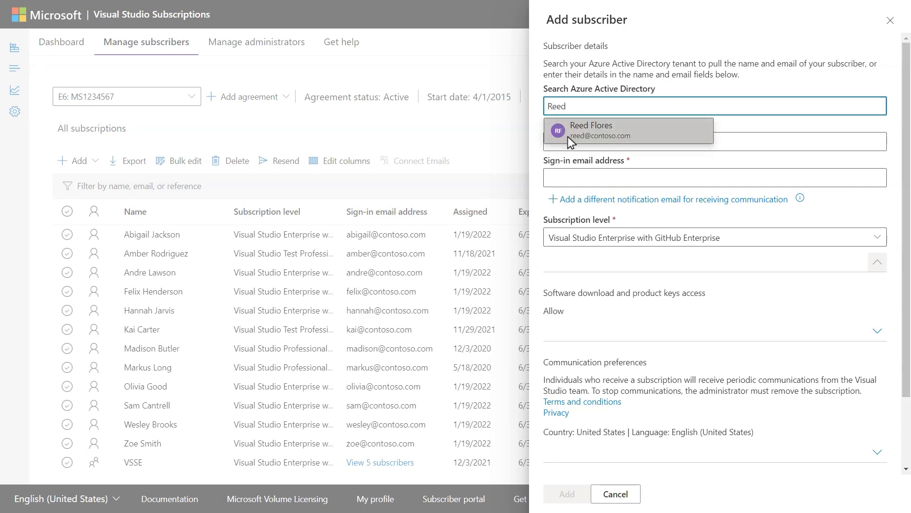
left_click(568, 136)
left_click(876, 249)
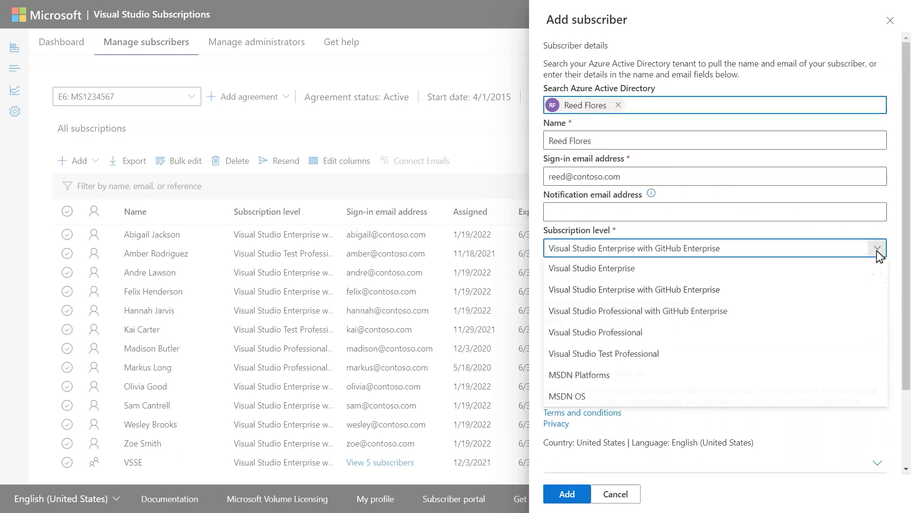
left_click(877, 248)
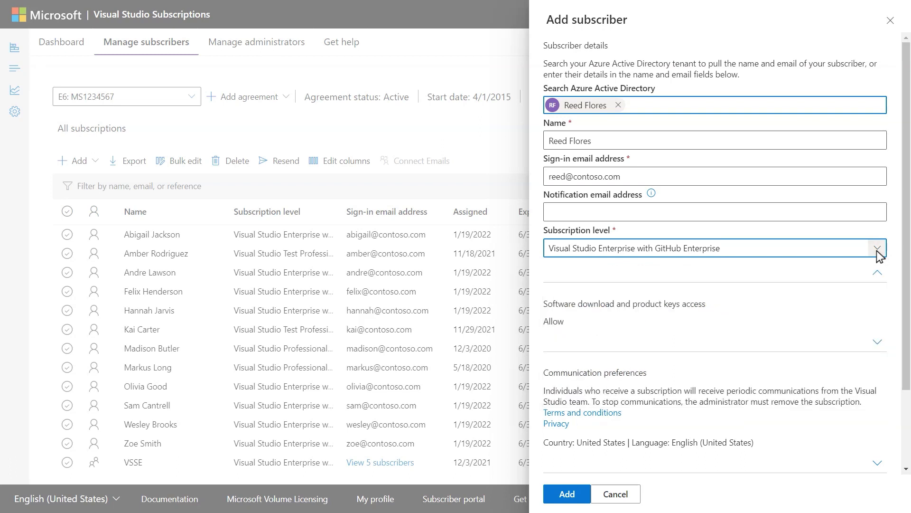
left_click(566, 493)
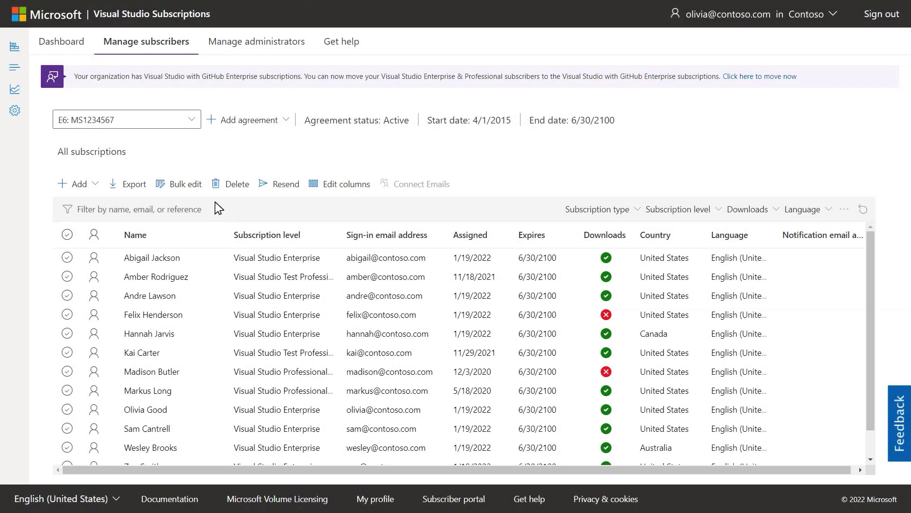
Move all 7 Visual Studio Enterprise subscribers to Enterprise with GitHub Enterprise and approve the move
left_click(15, 46)
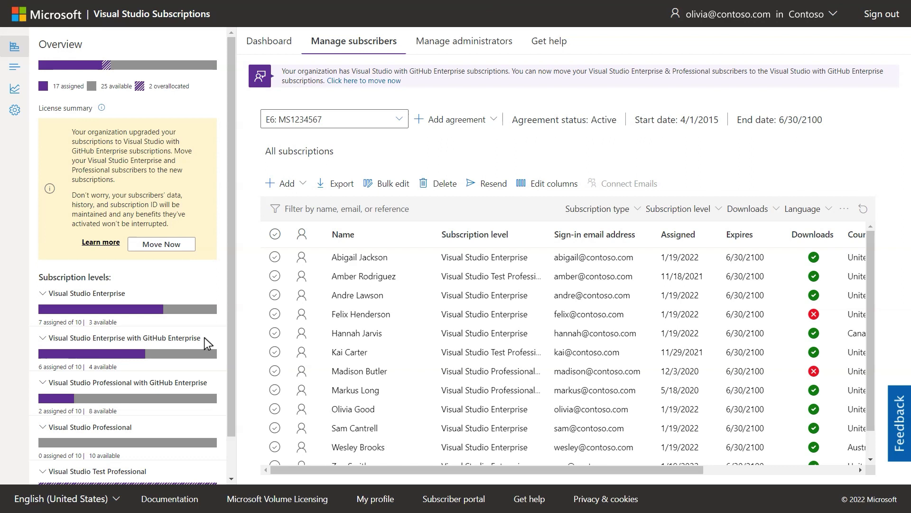
left_click(161, 244)
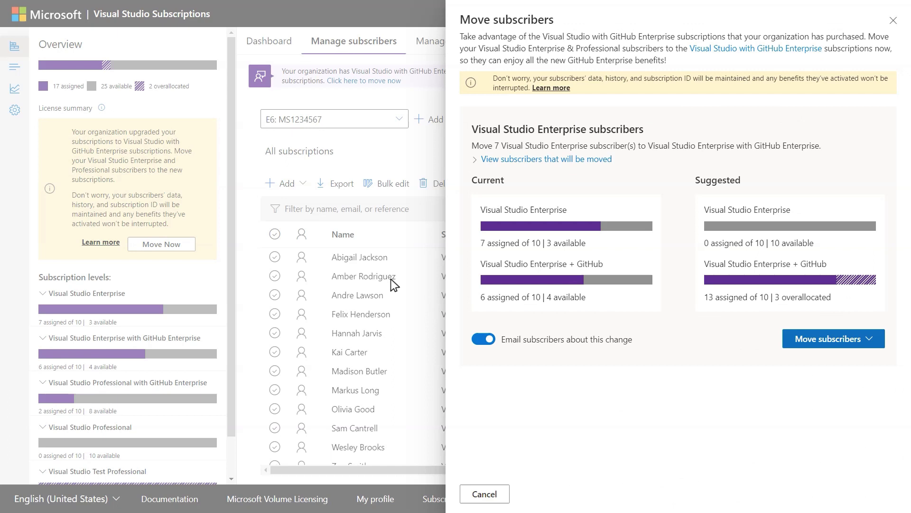
left_click(788, 341)
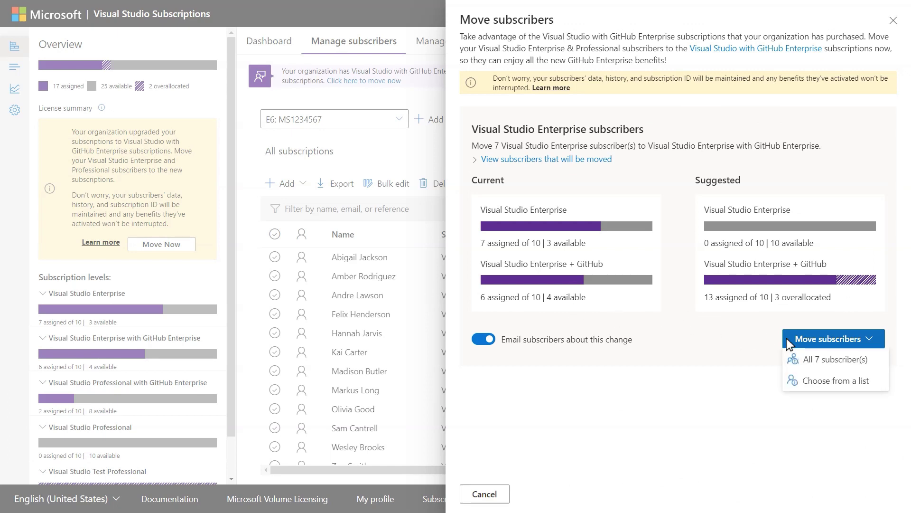
left_click(793, 364)
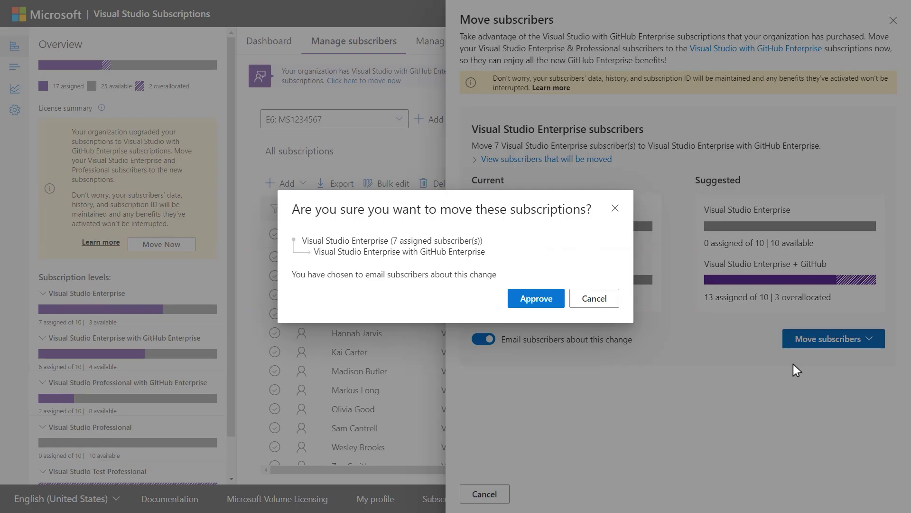
left_click(551, 303)
left_click(577, 282)
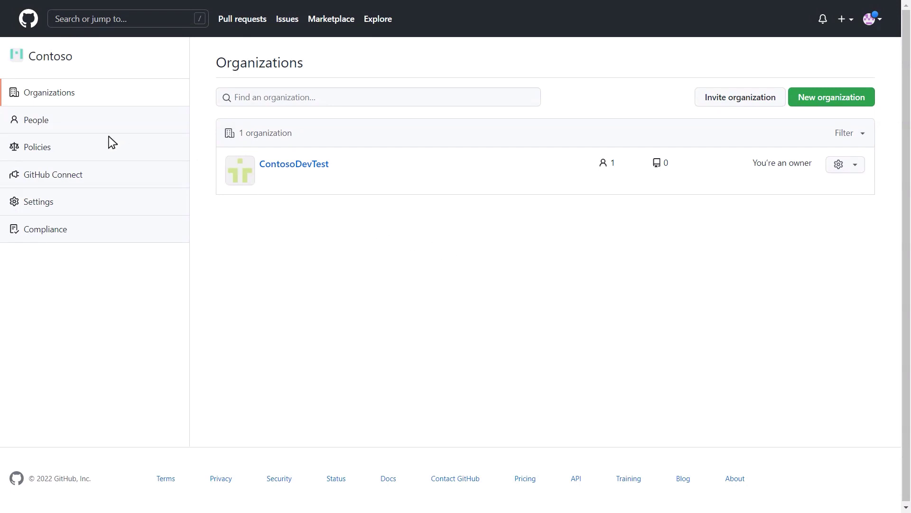
Go to the enterprise's People page and show the 17 pending member invitations
left_click(66, 122)
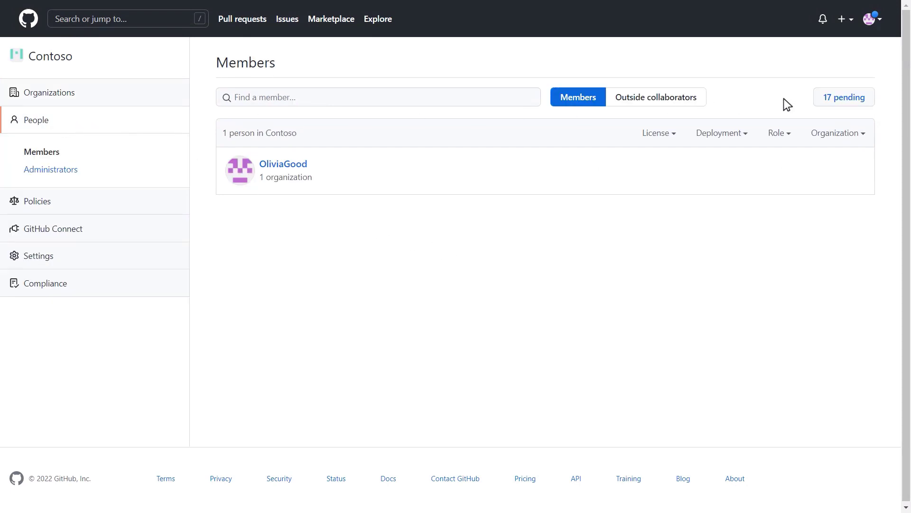
left_click(827, 98)
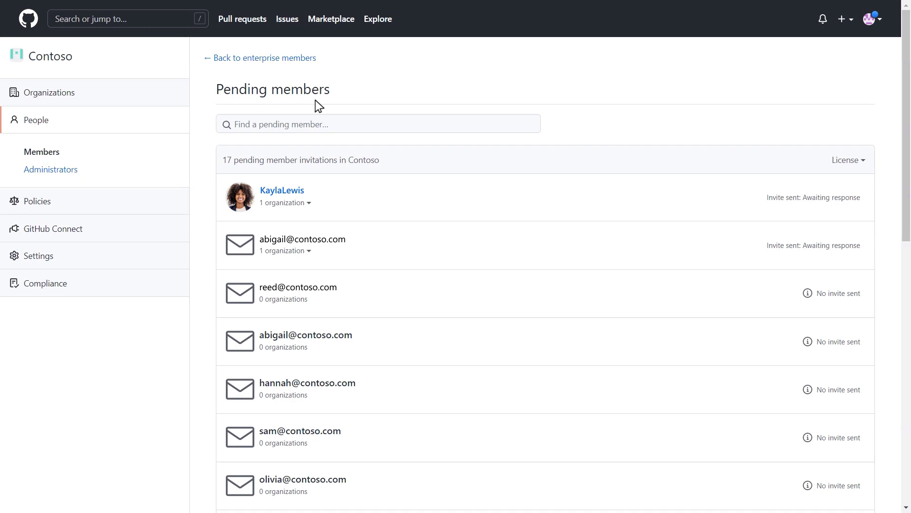
From ContosoDevTest's People page, enter the new member's email address as an invitee
left_click(78, 96)
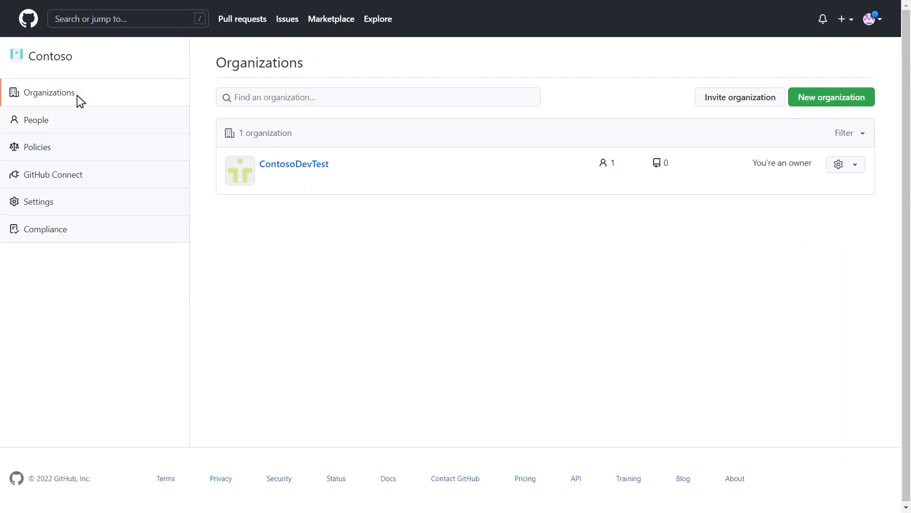
left_click(301, 165)
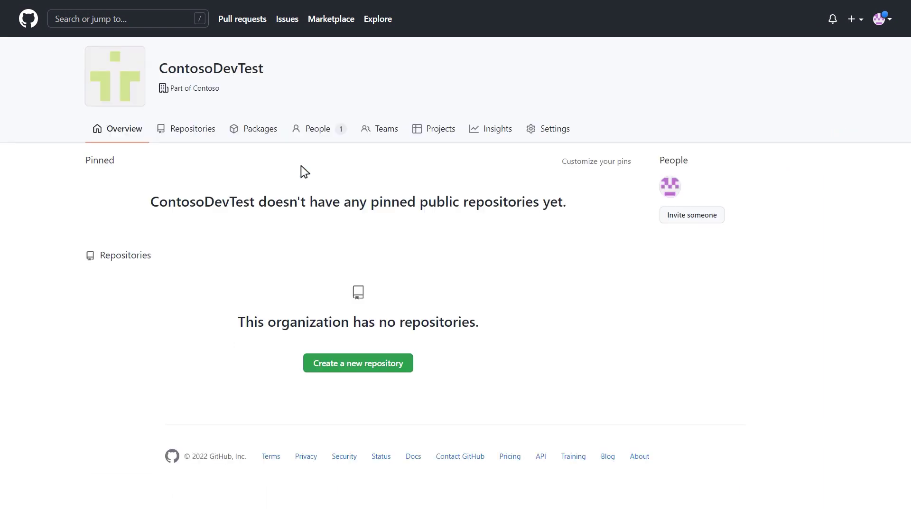
left_click(315, 131)
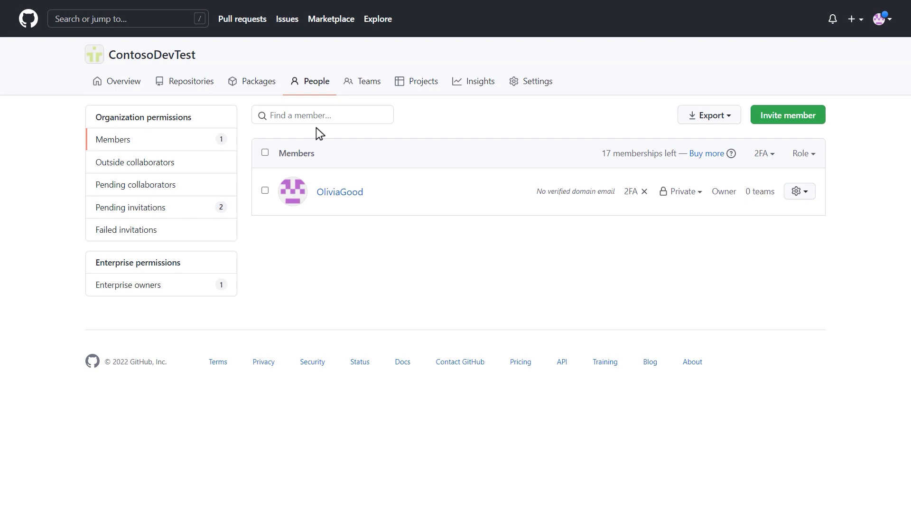
left_click(761, 124)
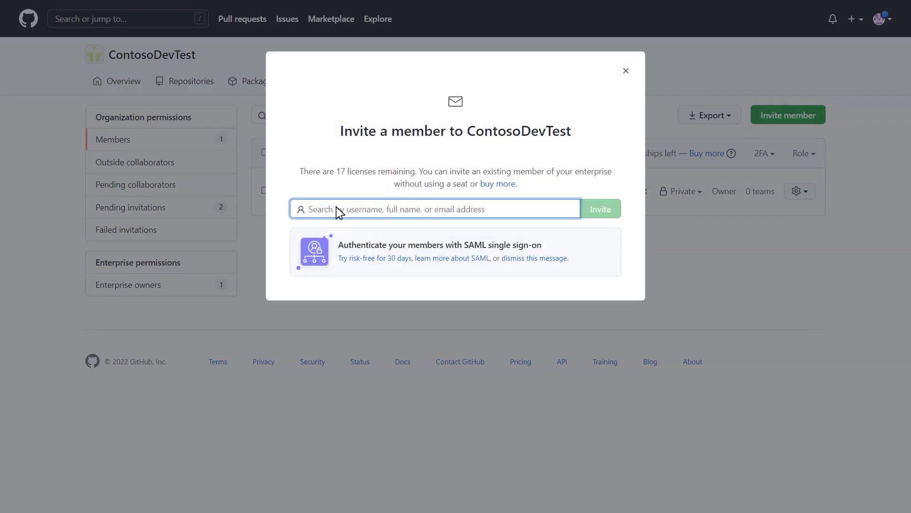
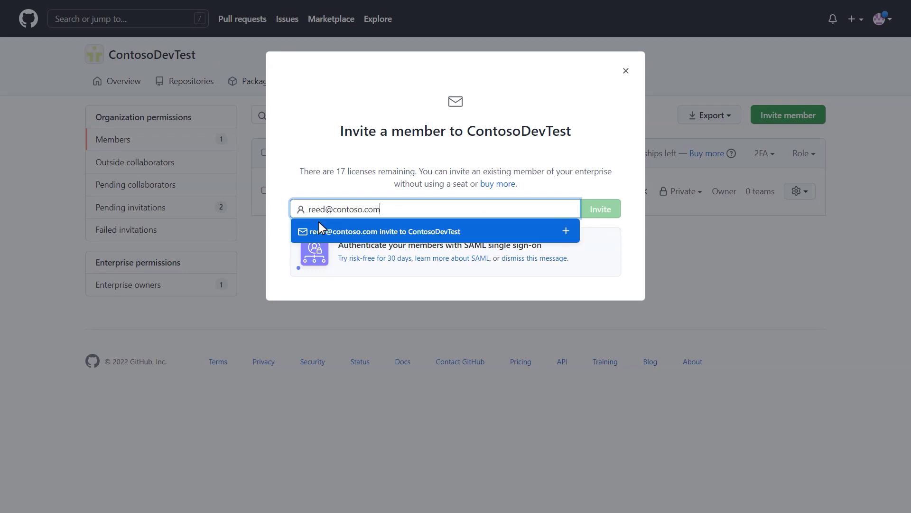
left_click(320, 222)
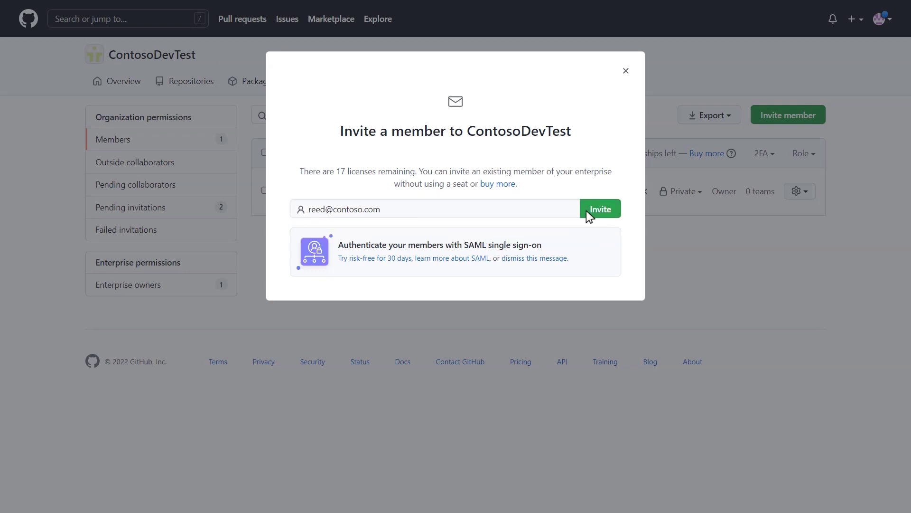
Send the invitation with the Member role, then follow the recipient's email link to join ContosoDevTest
left_click(587, 212)
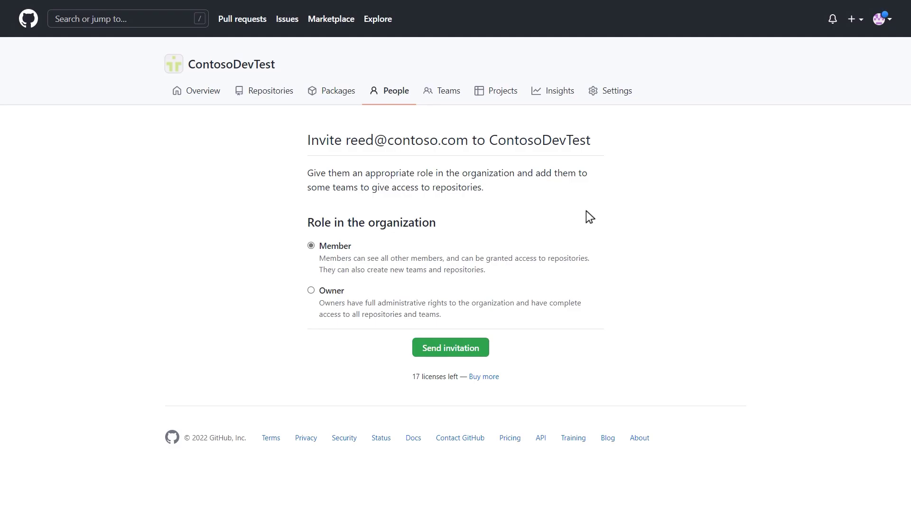
left_click(470, 353)
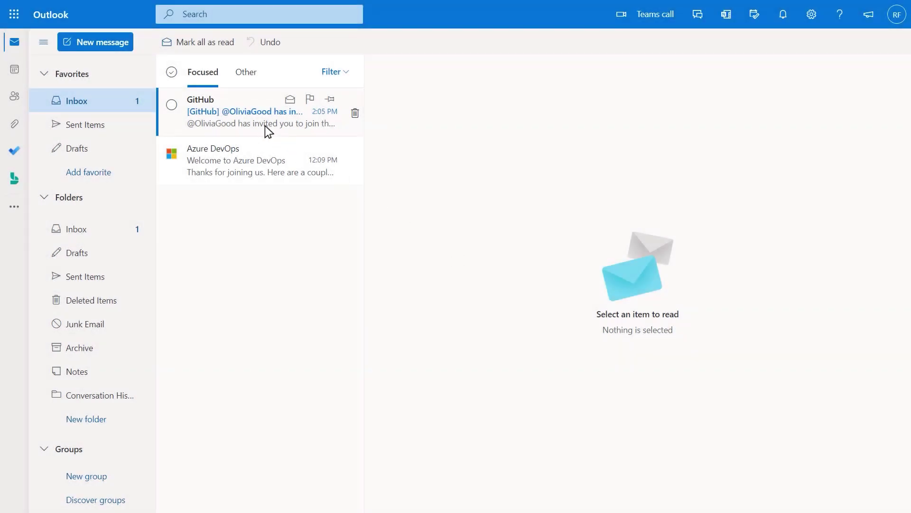
left_click(265, 126)
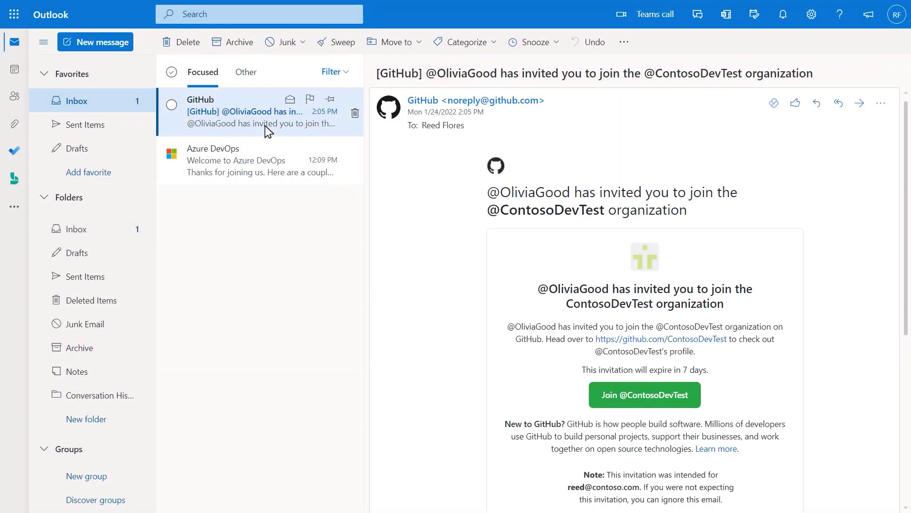
left_click(602, 402)
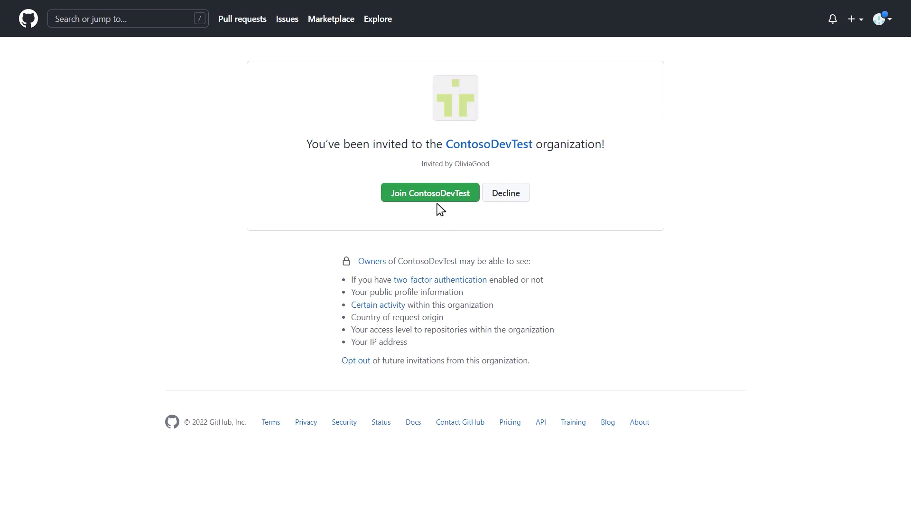
Join ContosoDevTest and confirm the People list shows 2 members
left_click(429, 194)
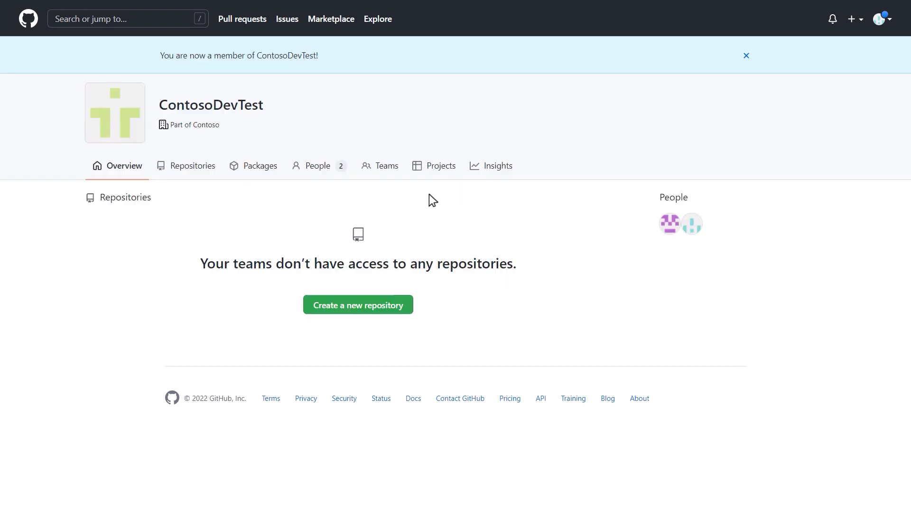
left_click(322, 169)
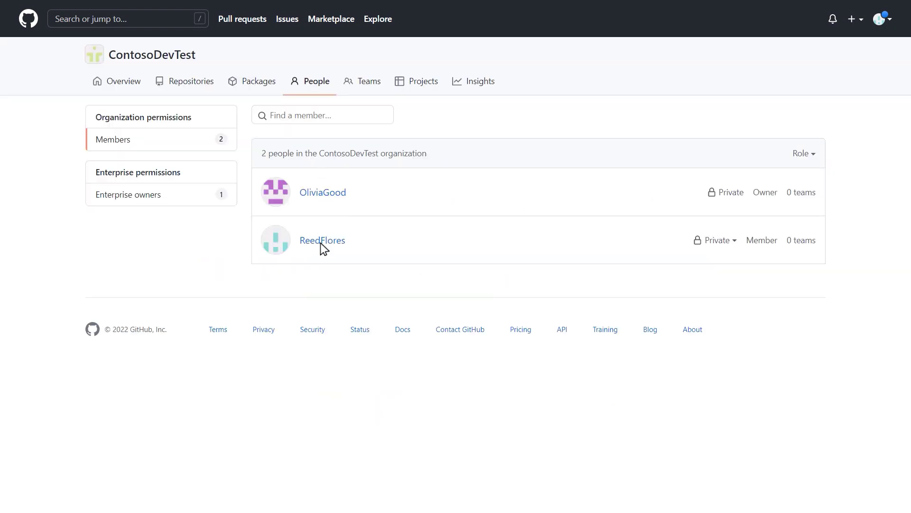